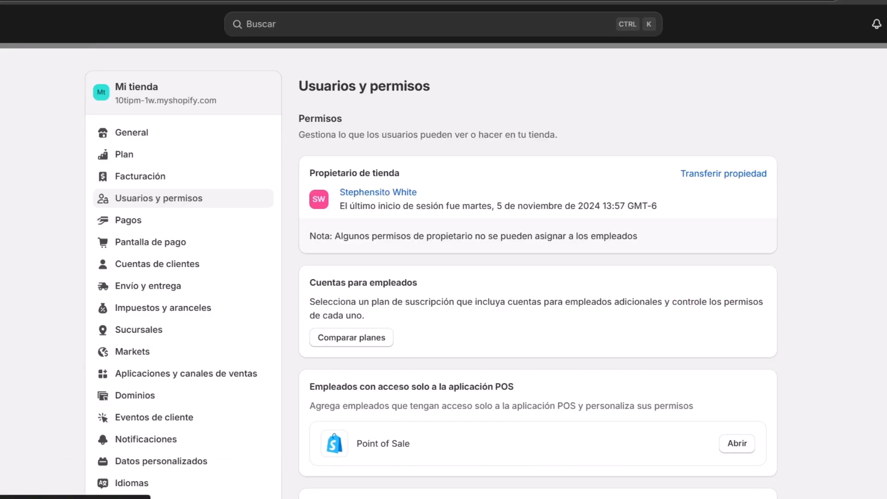
Review the orders and products of My Store, return to its home page and collapse the trial notice
left_click(872, 23)
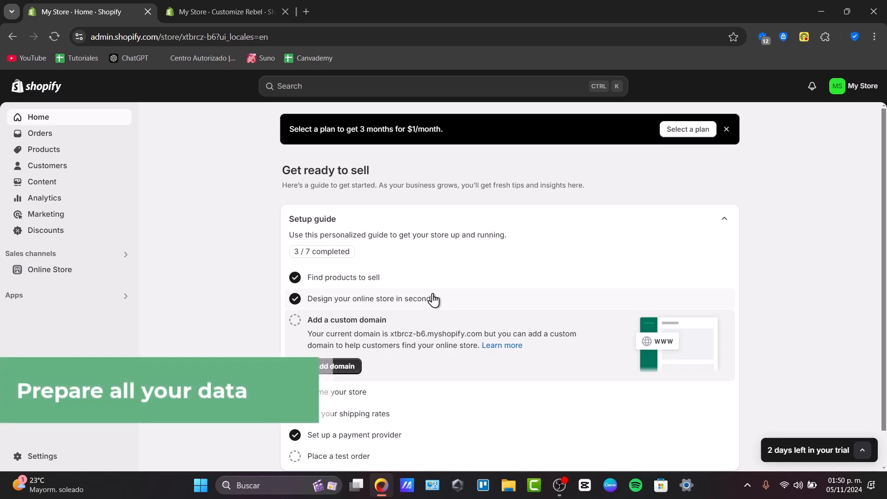
left_click(64, 136)
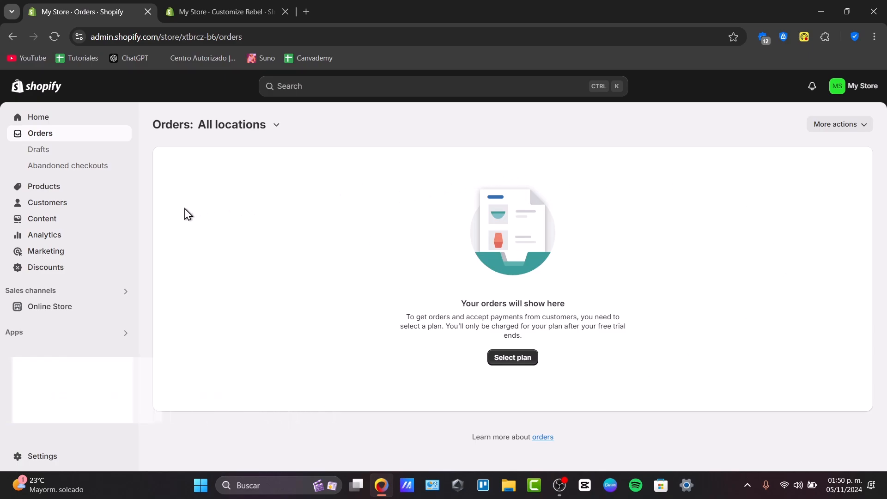
left_click(71, 189)
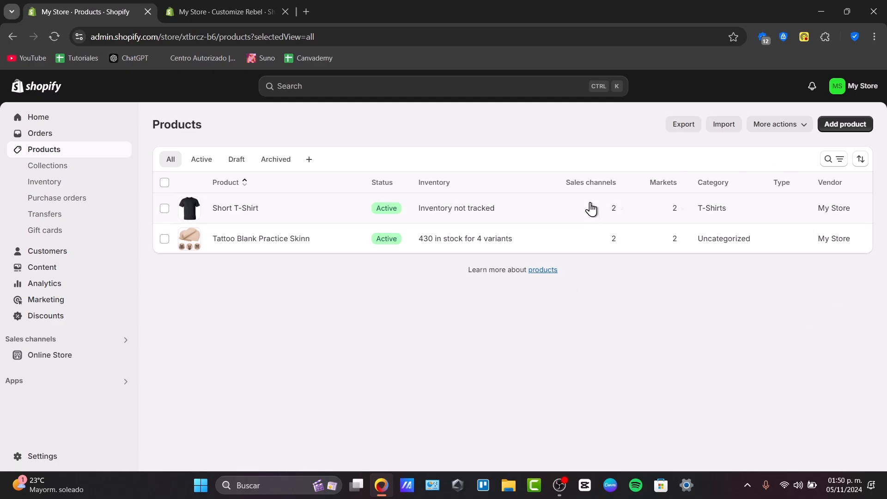
left_click(46, 90)
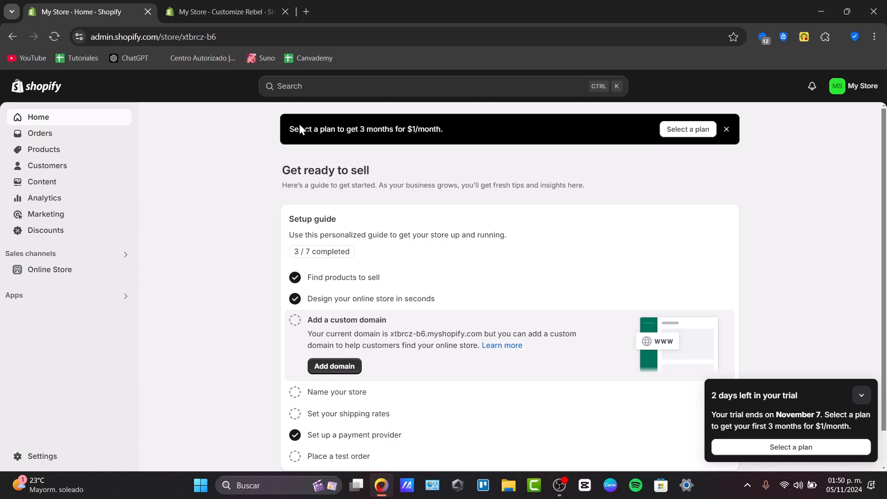
left_click(868, 396)
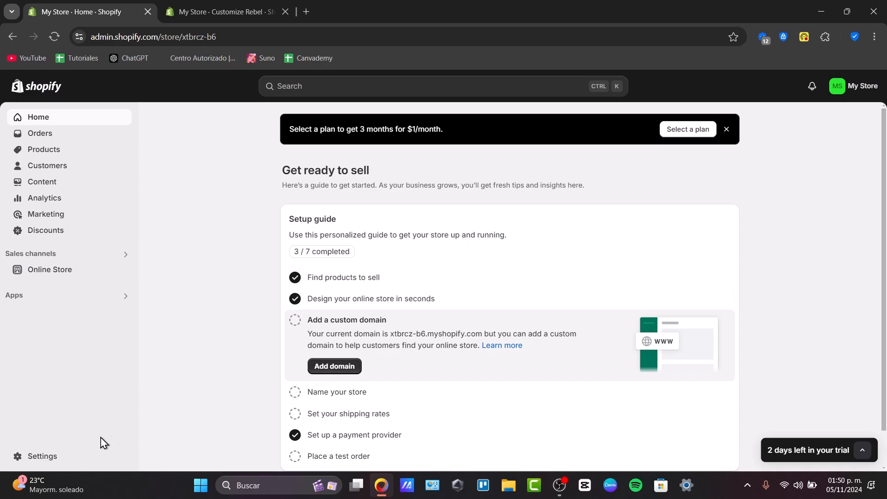
left_click(29, 459)
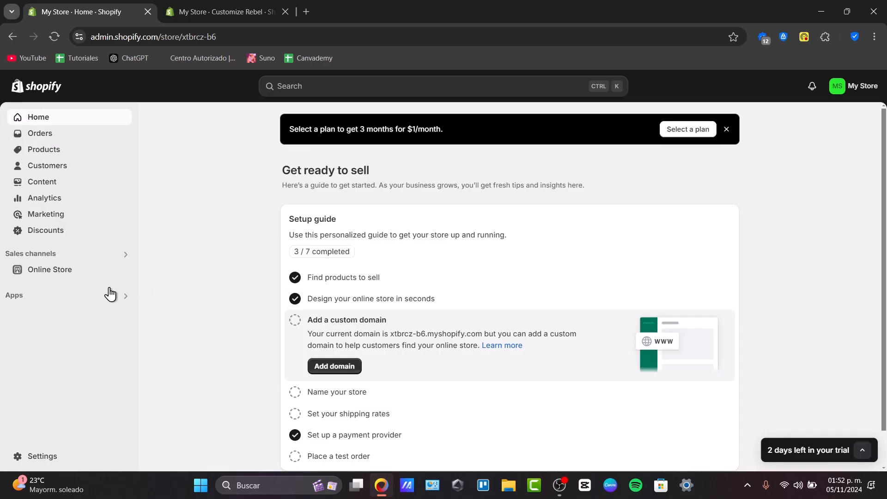
Request the download of the current Rebel theme's files by e-mail from the online store's themes
left_click(50, 273)
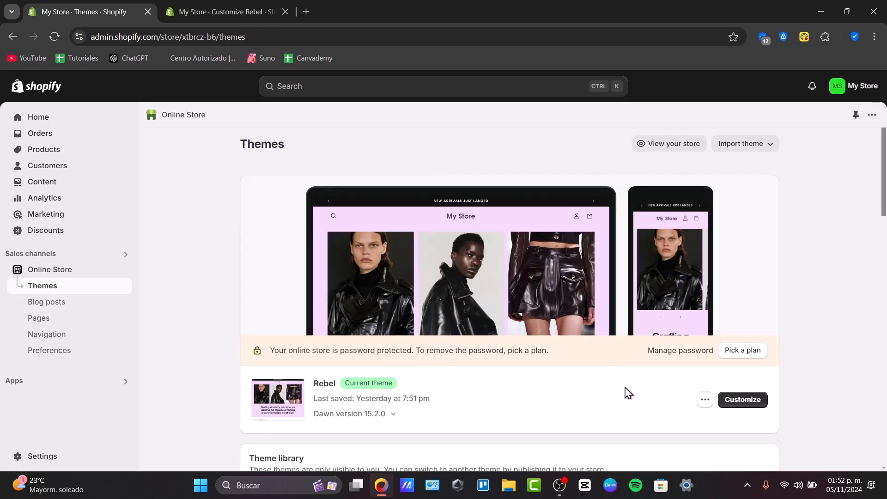
left_click(705, 400)
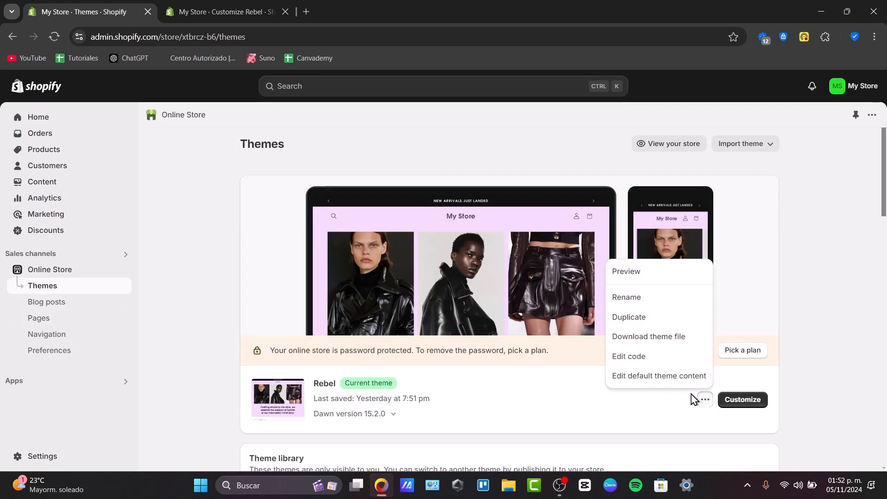
left_click(645, 345)
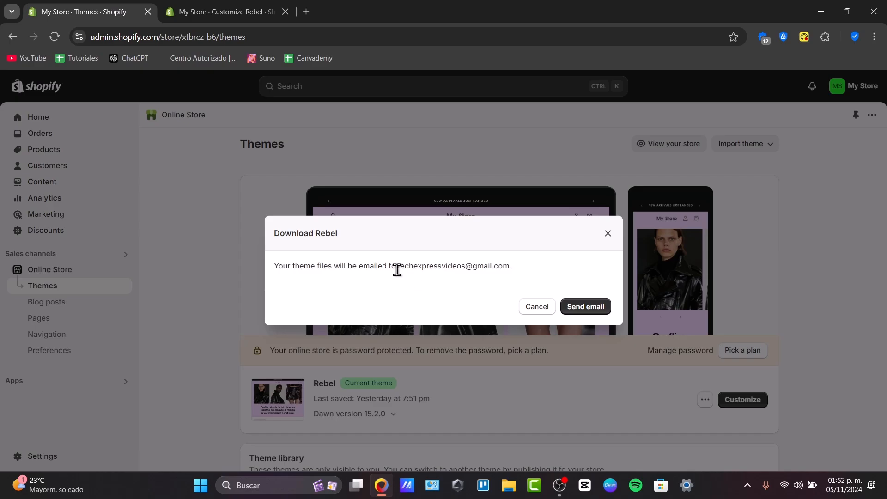
left_click_drag(395, 268, 551, 271)
left_click(584, 307)
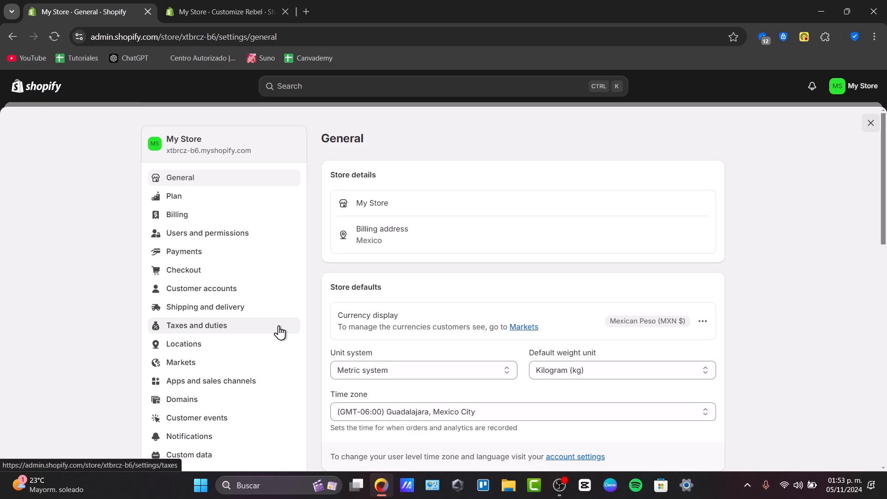
Open the store ownership transfer form in the users and permissions settings and highlight its warning about the current owner's removal
left_click(214, 238)
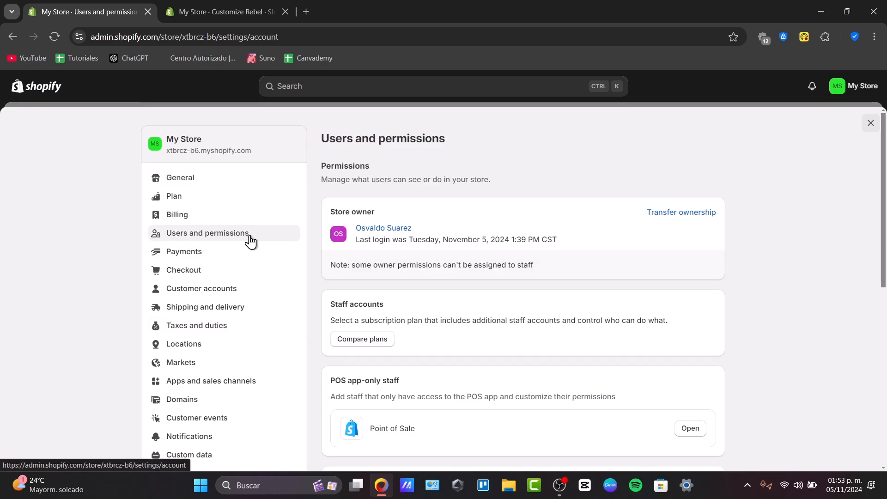
left_click(689, 212)
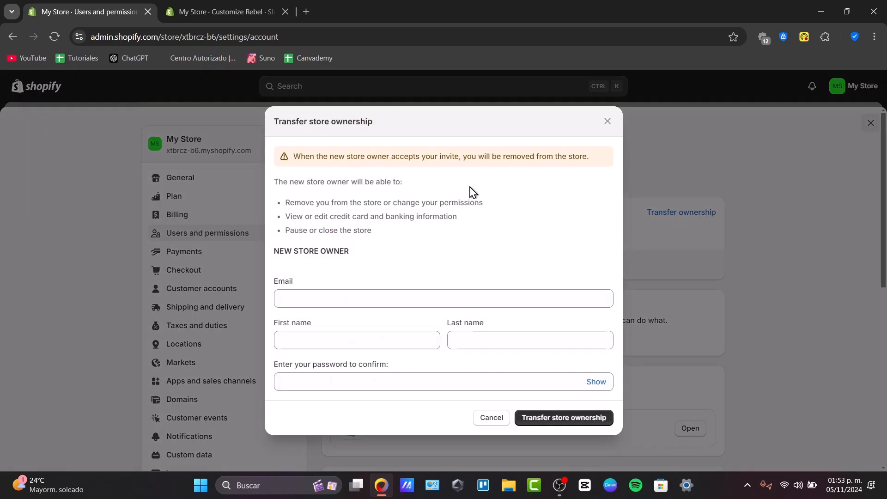
left_click_drag(377, 156, 602, 166)
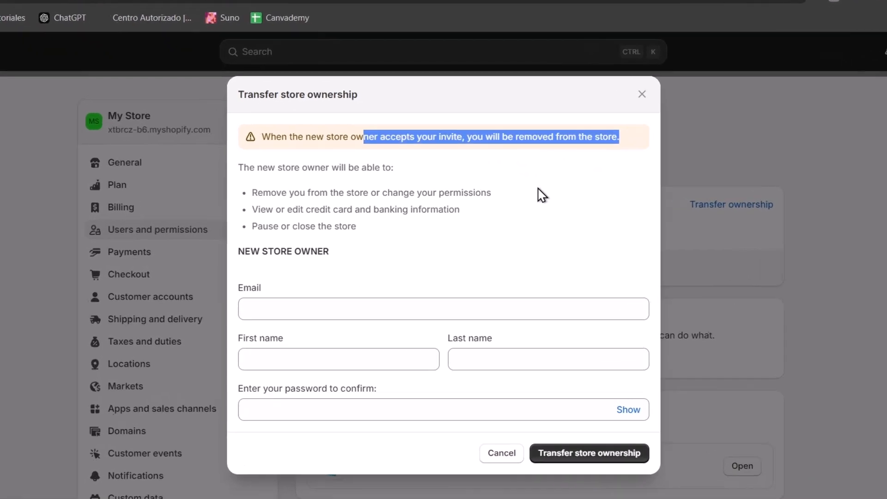
Fill in the new owner's e-mail, first name and last name, enter the account password, and try to transfer store ownership
left_click(389, 300)
left_click(367, 372)
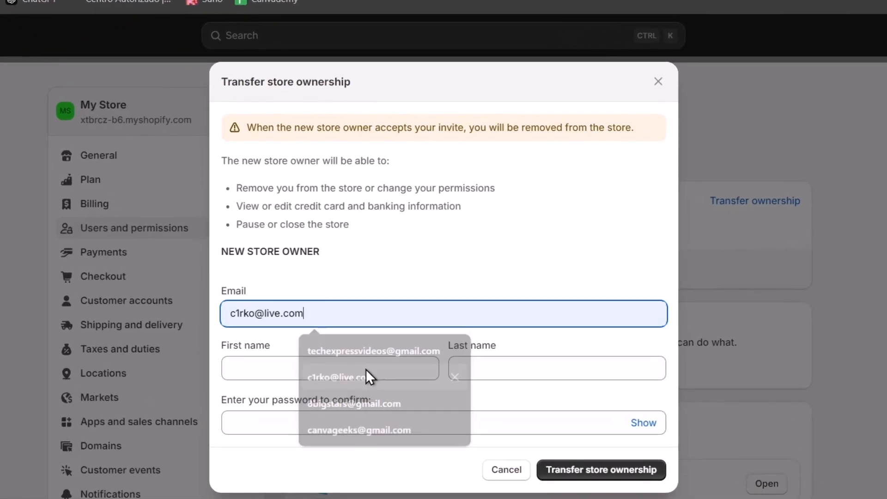
left_click(340, 365)
left_click(356, 395)
left_click(512, 366)
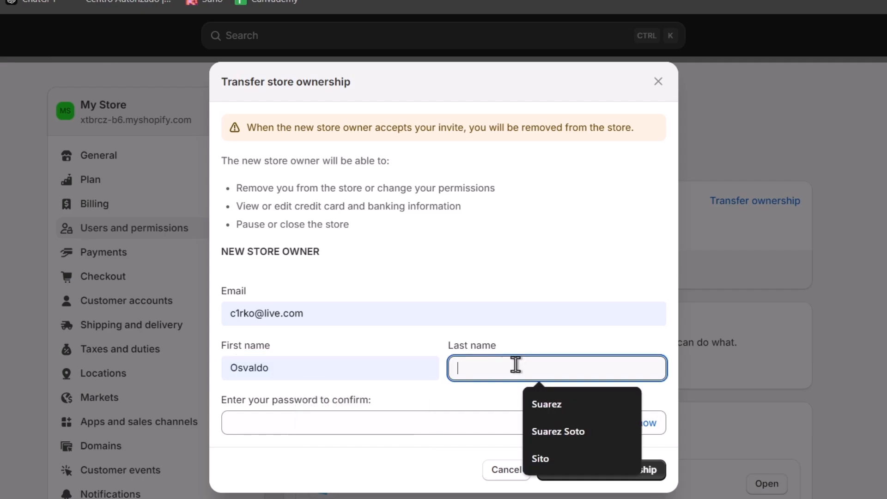
left_click(541, 403)
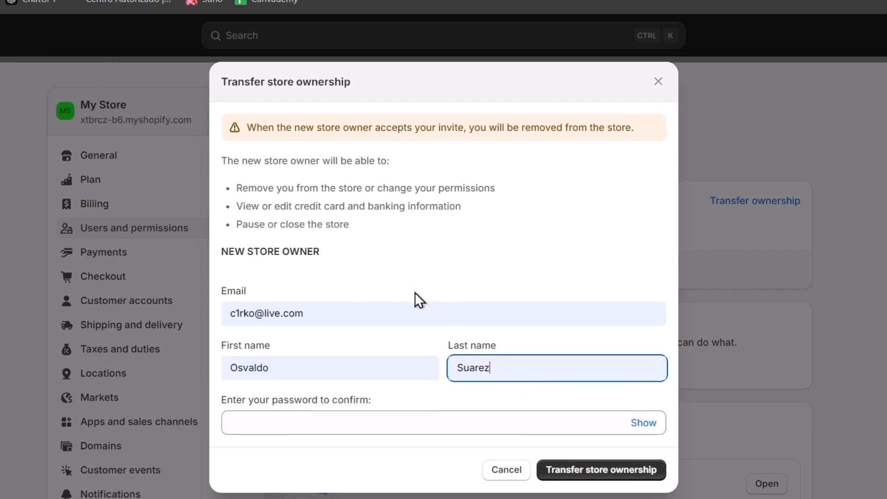
left_click(395, 420)
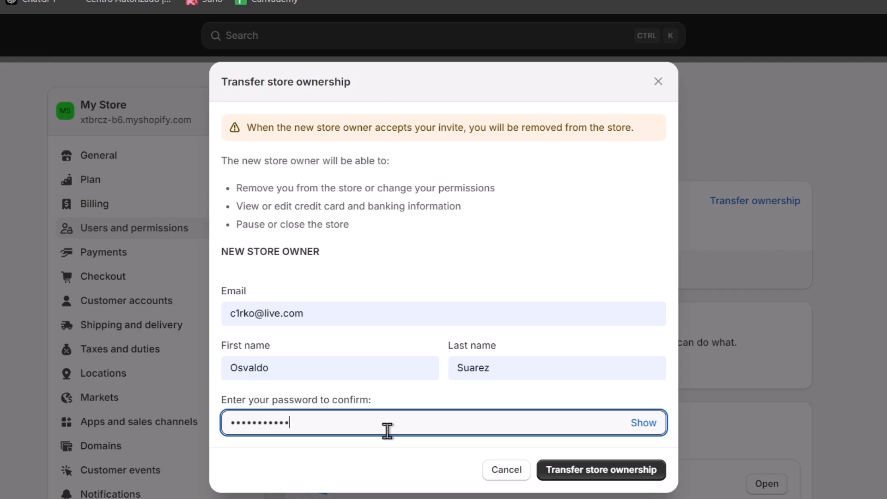
left_click(574, 471)
left_click(642, 413)
Switch to Microsoft Edge, search for shopify and open the official Shopify México site
key("super")
type("edge")
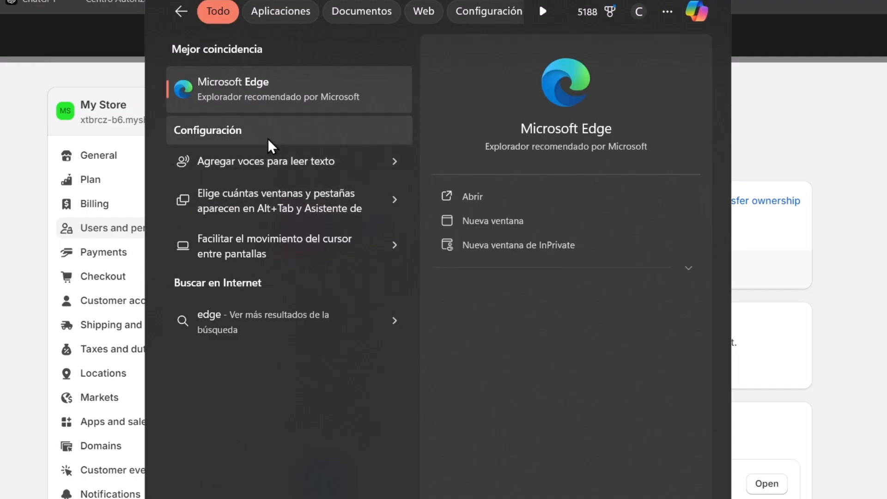
key("Return")
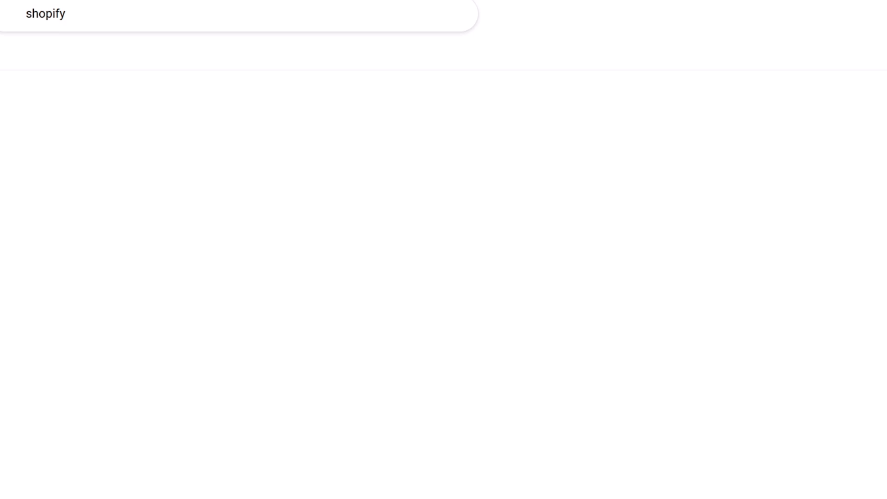
left_click(88, 183)
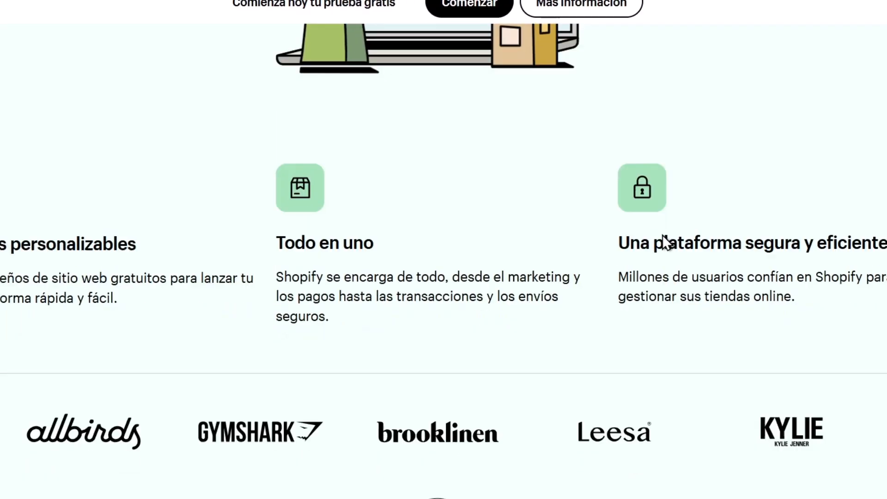
scroll(647, 217, "down", 5)
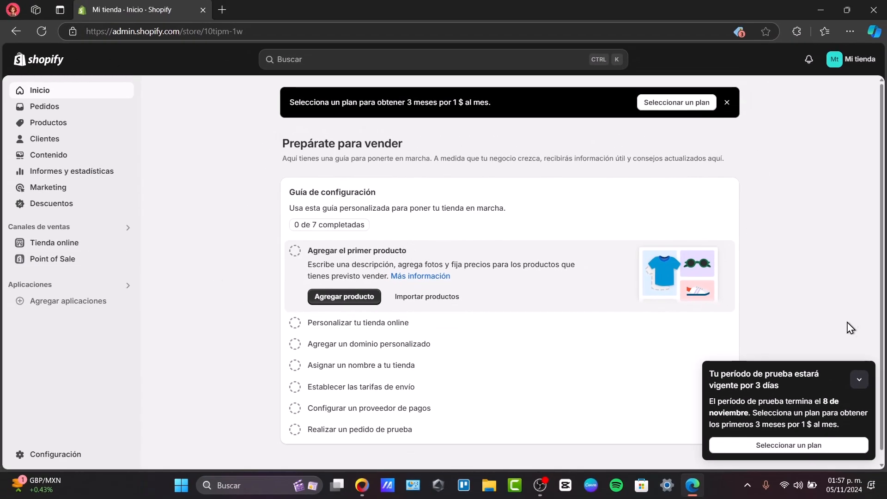
Open the users and permissions settings of Mi tienda, collapsing the trial notice on the way
left_click(859, 380)
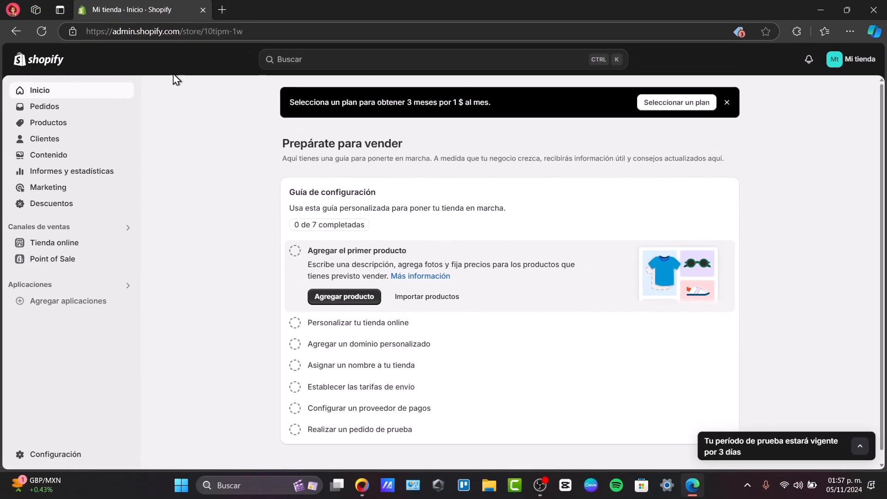
left_click(852, 59)
left_click(65, 460)
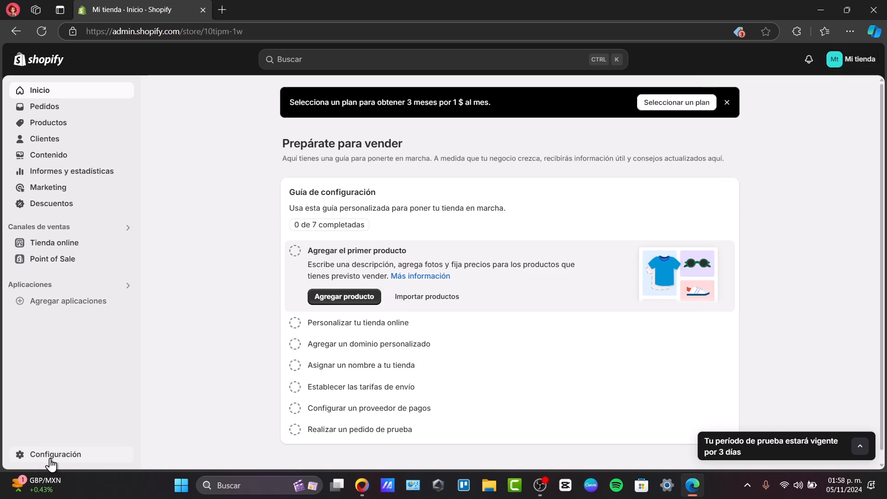
left_click(65, 459)
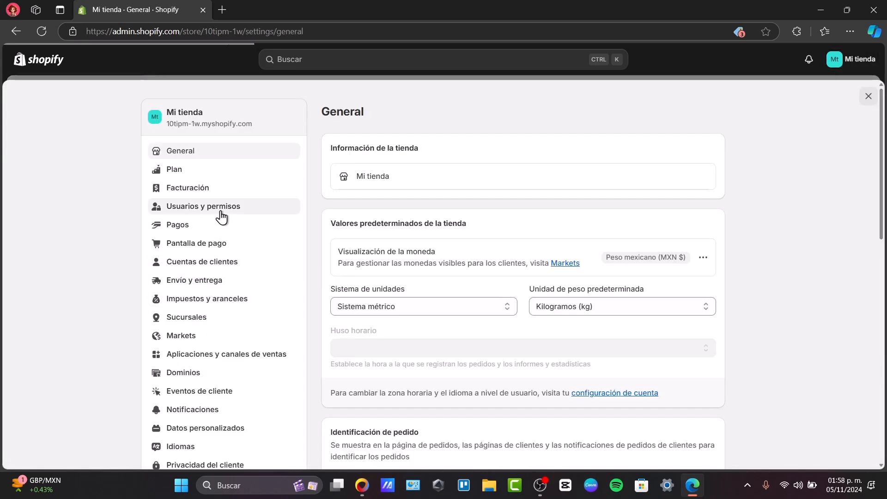
left_click(221, 208)
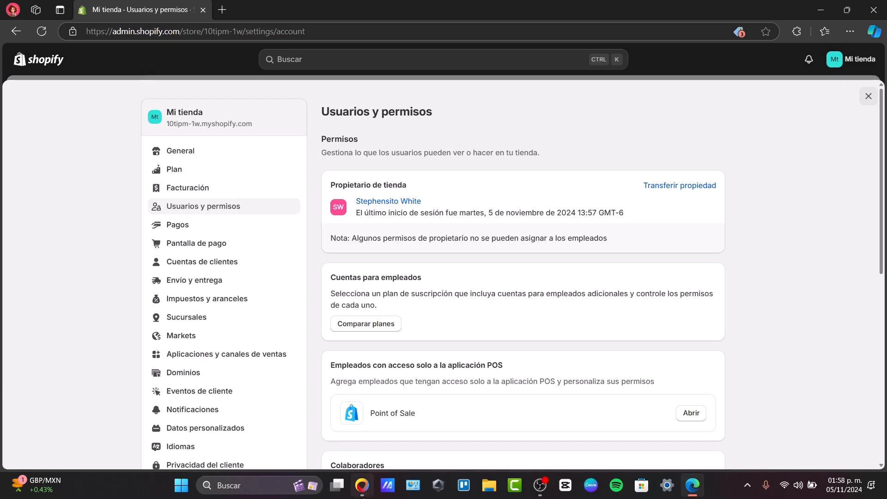
Switch back to My Store in the other browser and submit the ownership transfer with the new owner's e-mail and name
left_click(362, 485)
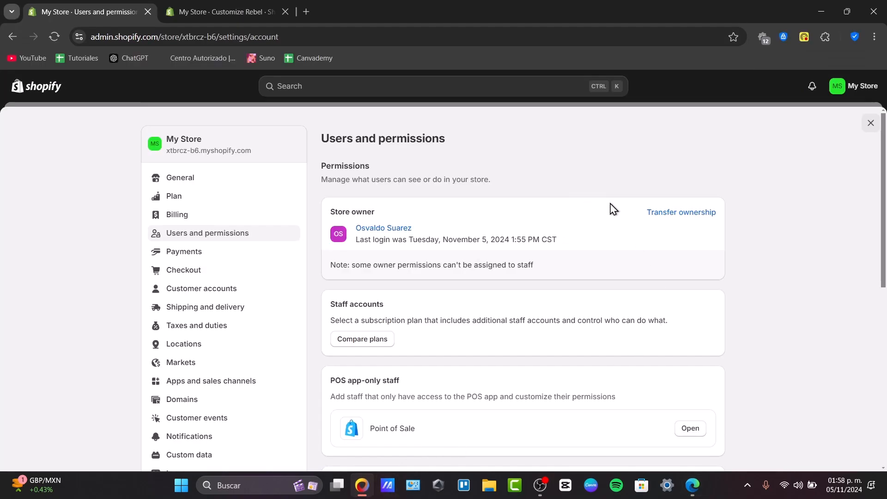
left_click(684, 213)
left_click(376, 302)
left_click(383, 326)
left_click(368, 338)
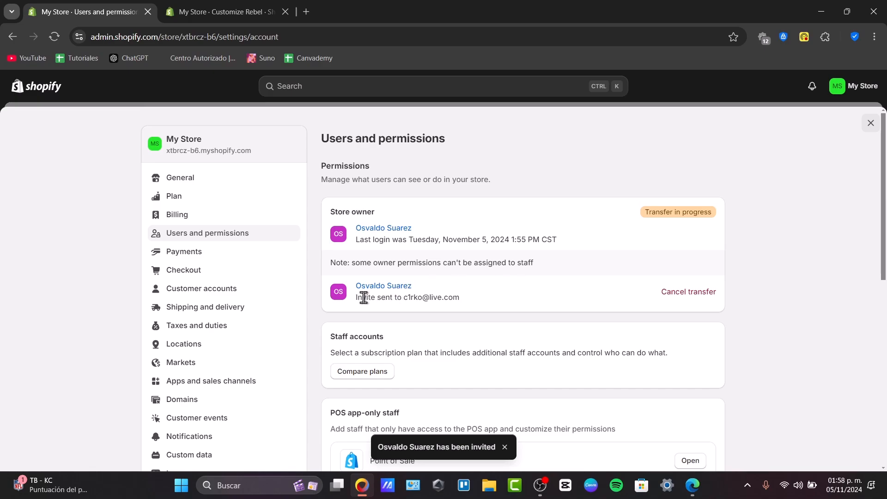
left_click_drag(364, 297, 492, 307)
left_click(492, 306)
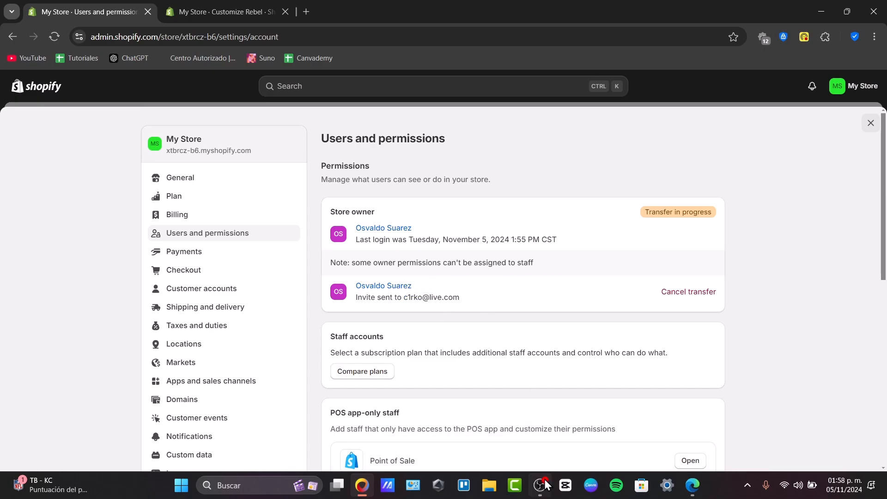
Switch to Edge, close the settings of Mi tienda and check the store's alerts for the ownership invite
left_click(697, 484)
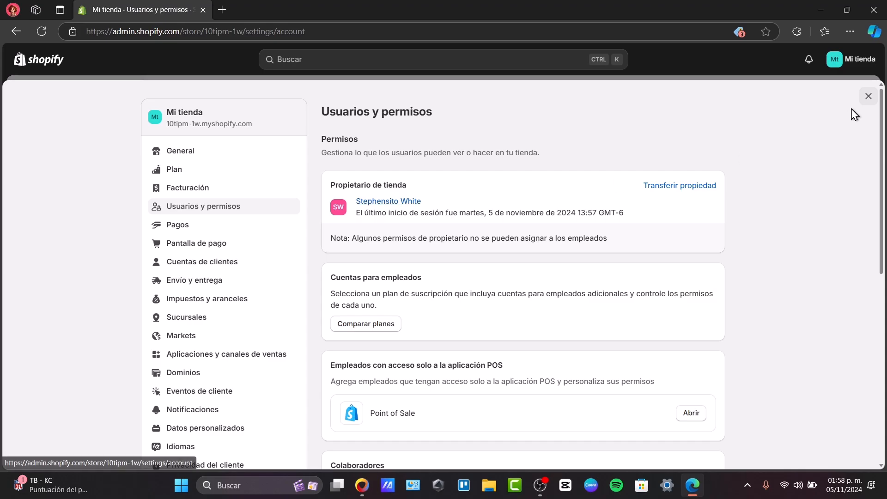
left_click(869, 97)
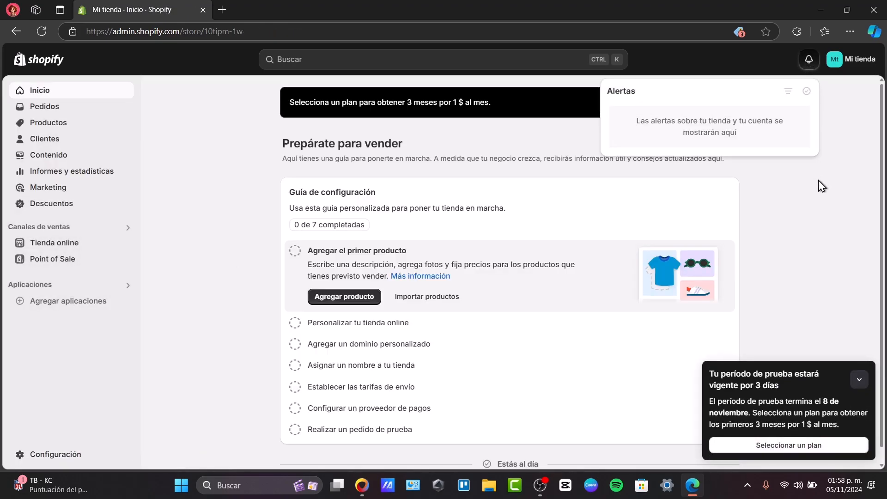
left_click(856, 383)
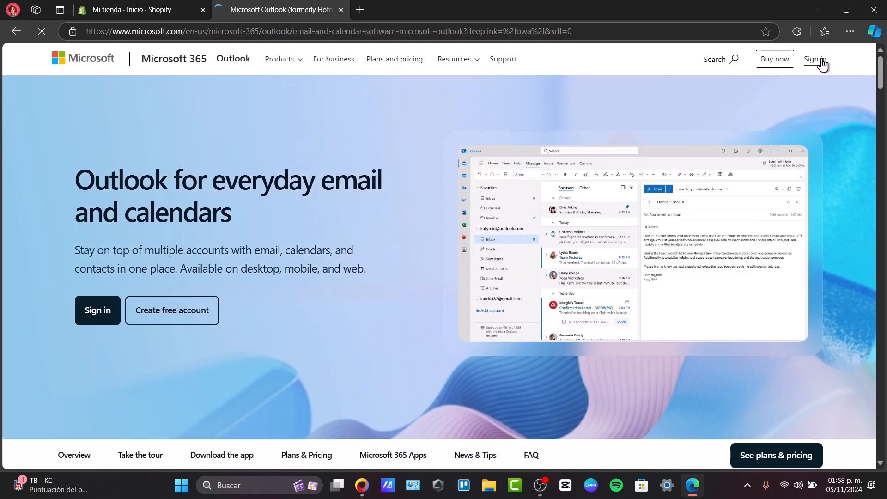
Sign in to Outlook, open the My Store ownership invite and continue with the new owner's Shopify account
left_click(815, 59)
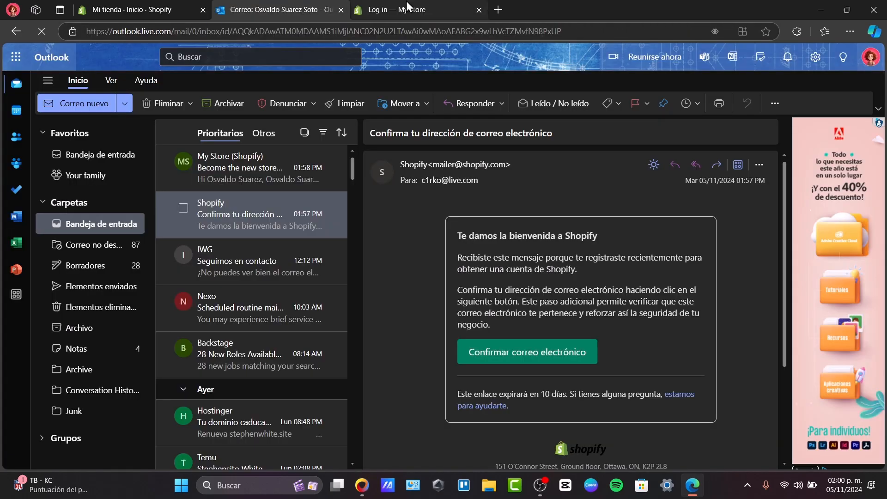
left_click(406, 6)
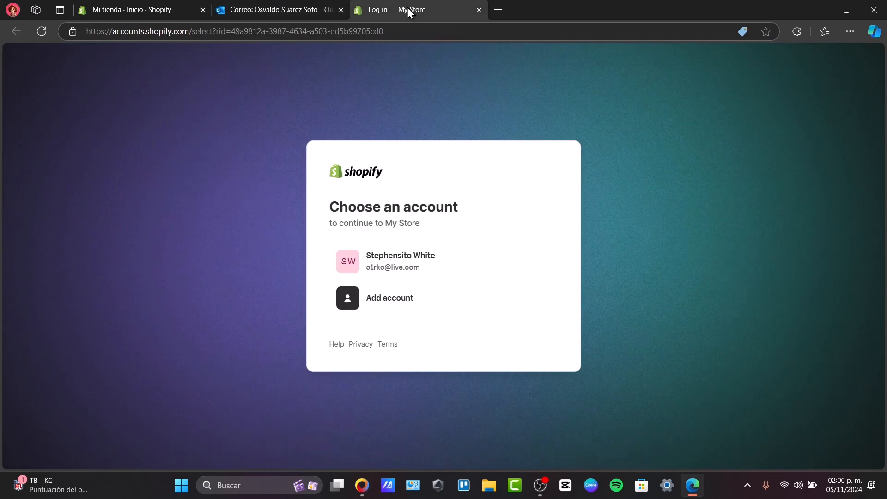
left_click_drag(357, 208, 458, 206)
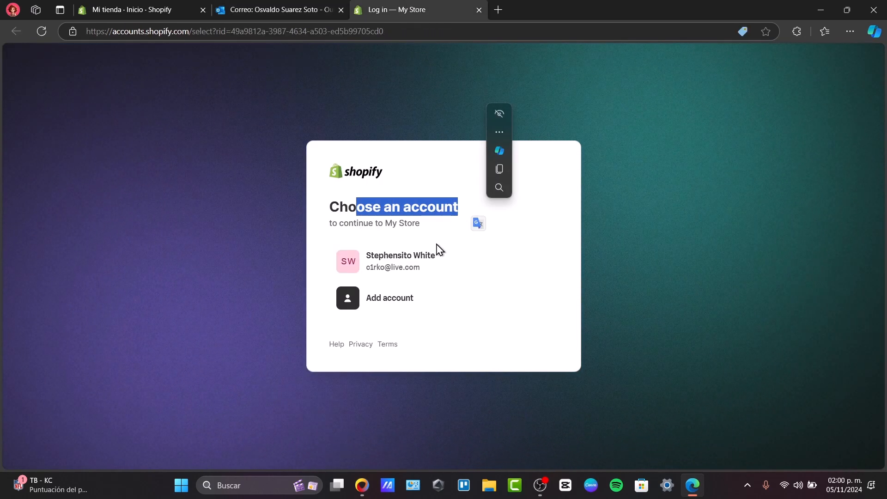
left_click(459, 263)
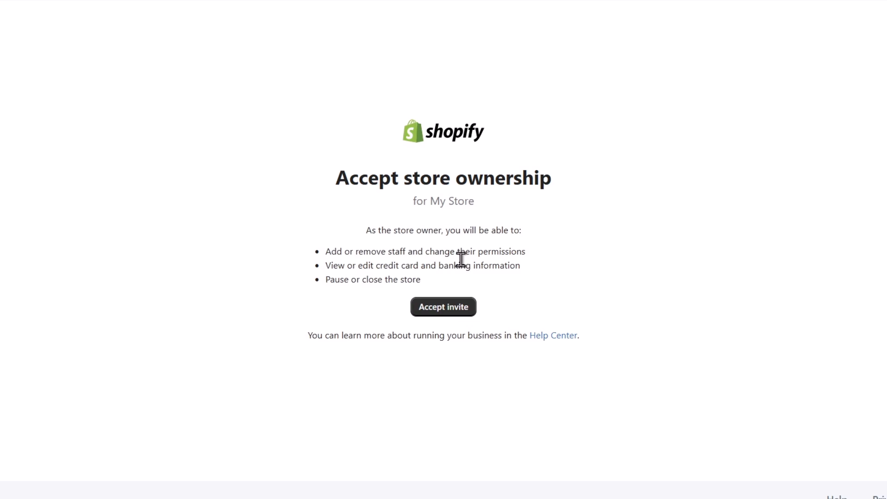
Review the rights listed for the new owner and accept the ownership invite for My Store
left_click_drag(363, 265, 524, 272)
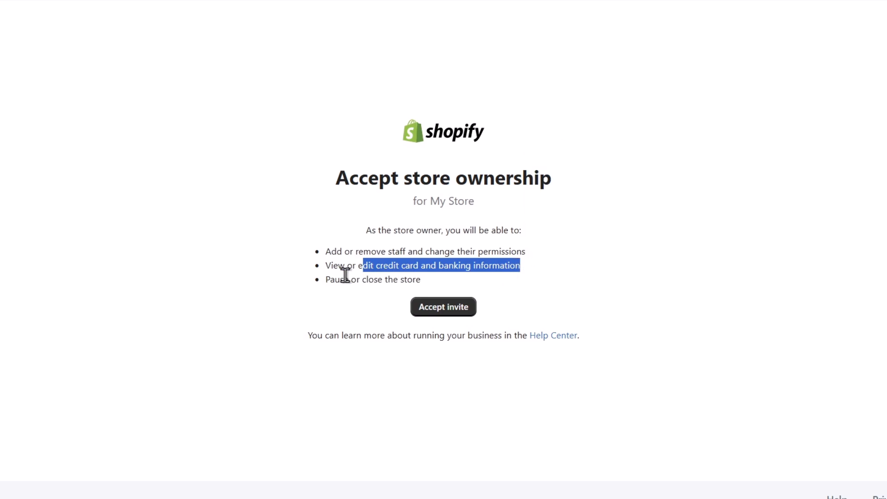
left_click_drag(344, 279, 462, 289)
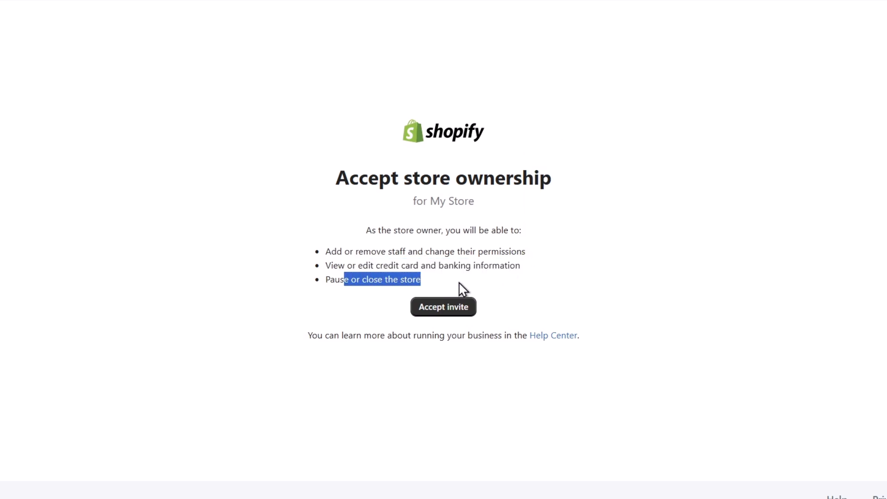
left_click(458, 307)
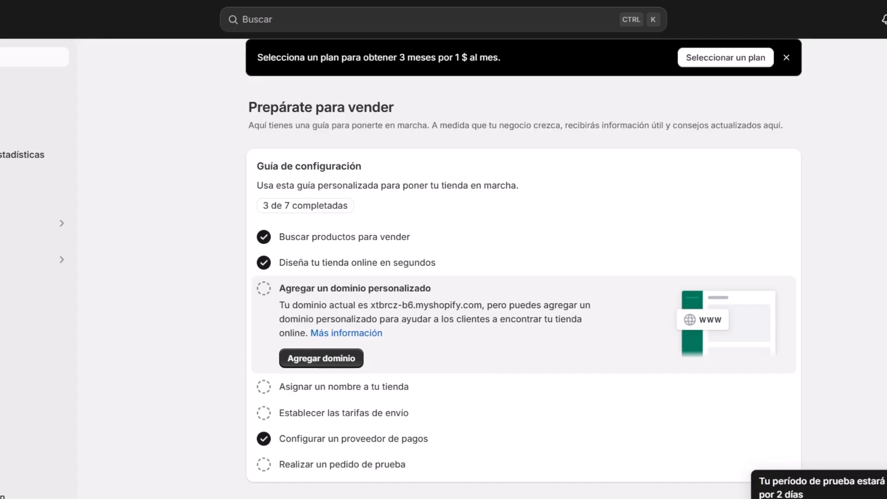
Look at My Store's products and open its online store themes from the new owner's account
left_click(0, 224)
left_click(1, 76)
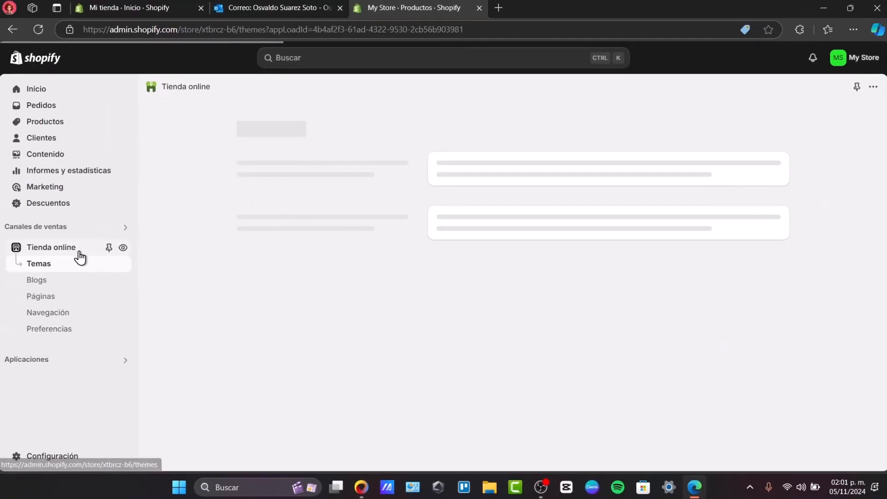
left_click(55, 247)
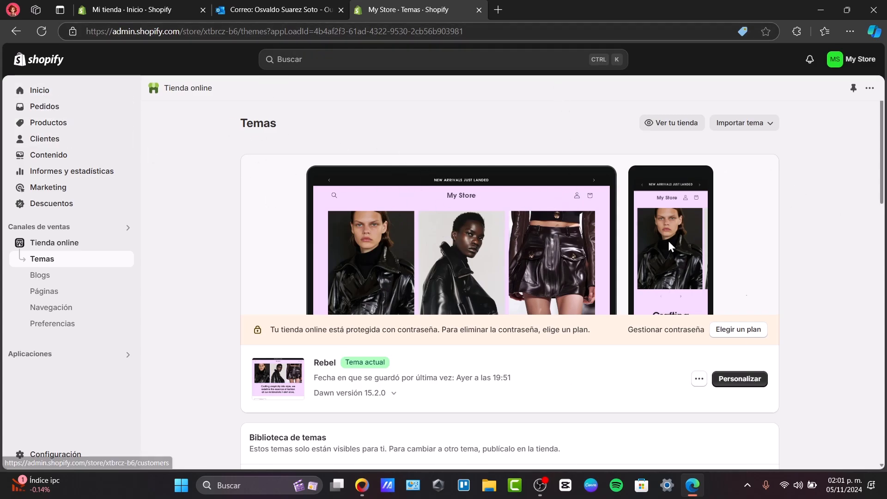
Switch to the previous owner's browser, reload the My Store admin and check the active and inactive stores in that account's stores list
left_click(368, 487)
left_click(869, 124)
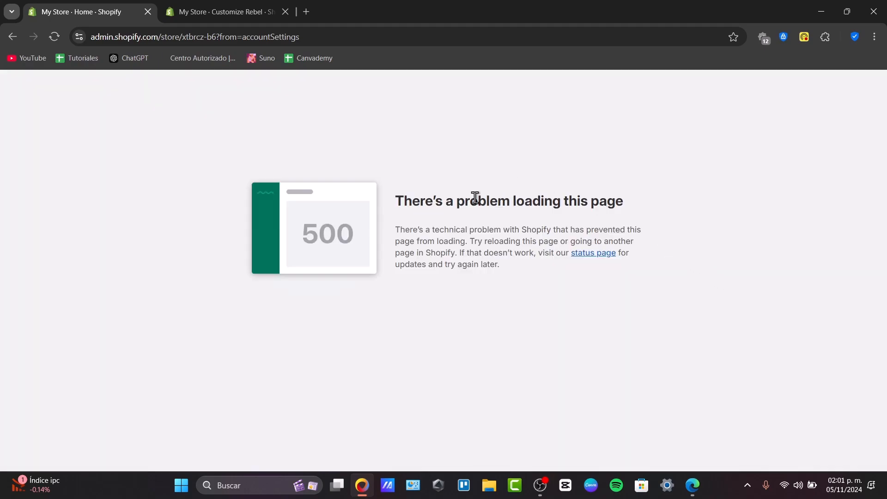
left_click(49, 39)
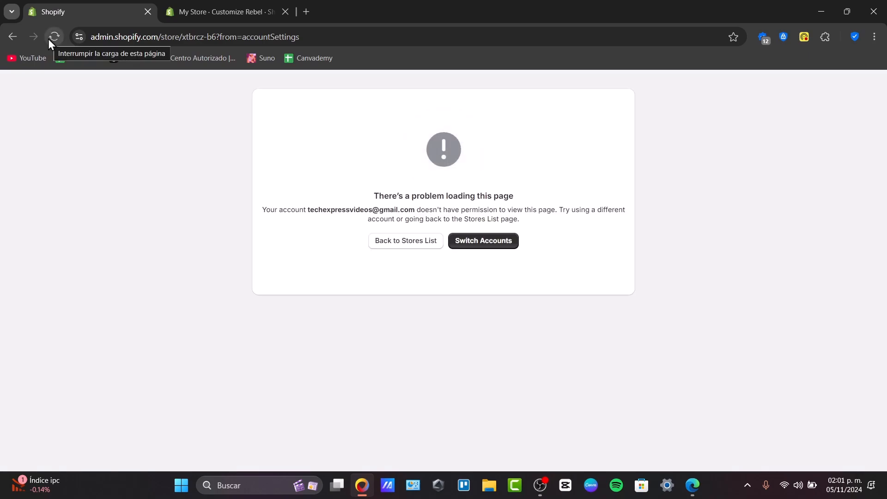
left_click(445, 242)
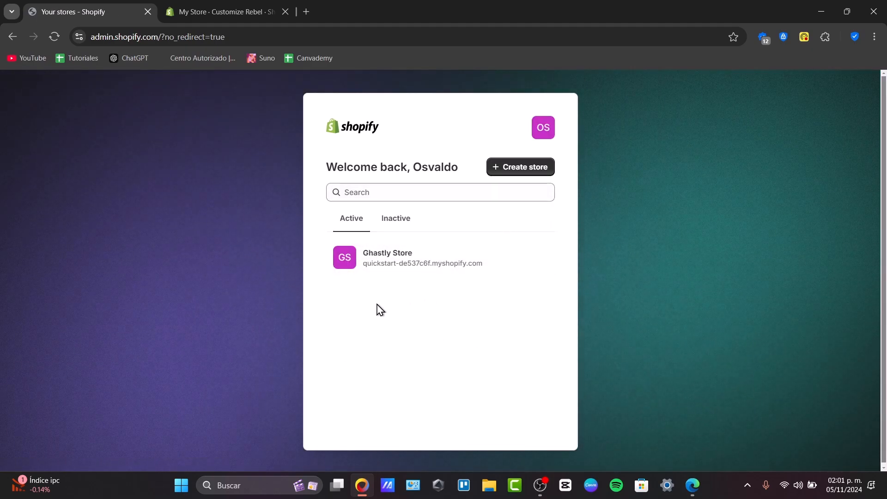
left_click(396, 221)
left_click(369, 231)
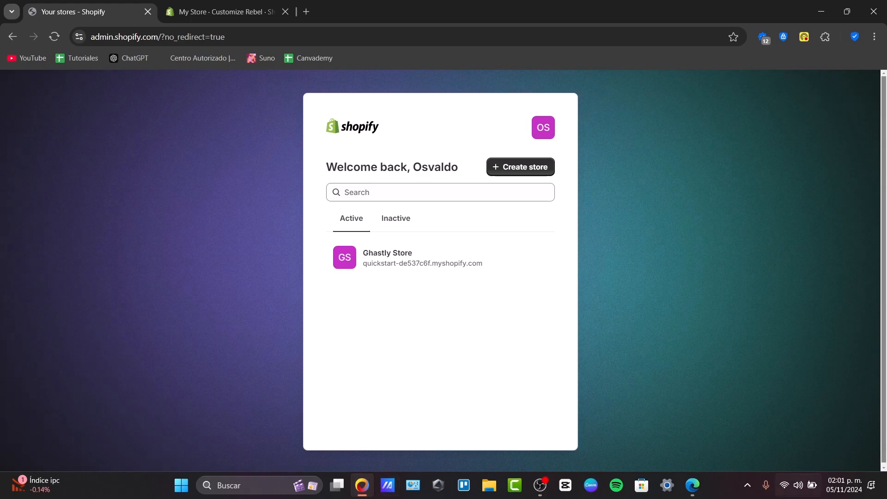
Switch to Edge and compare the online store themes of My Store and Mi tienda, ending on My Store
left_click(693, 485)
scroll(508, 337, "down", 5)
scroll(477, 331, "down", 10)
scroll(478, 337, "up", 15)
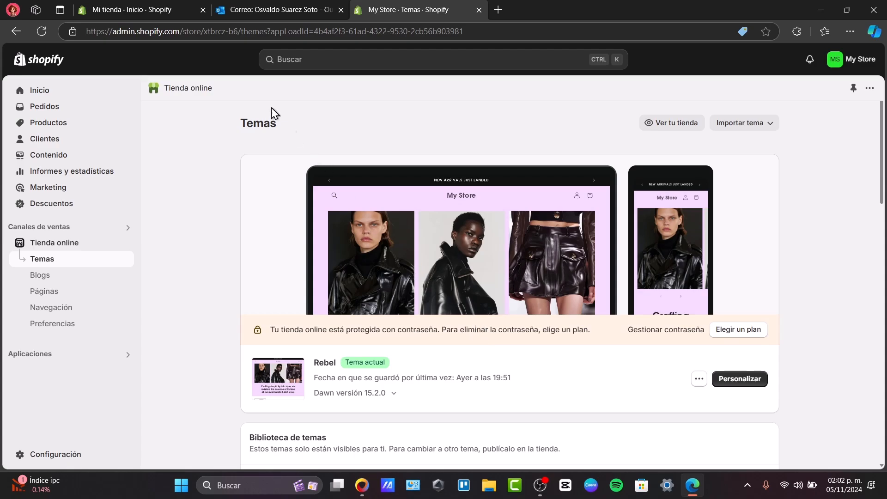
left_click(139, 10)
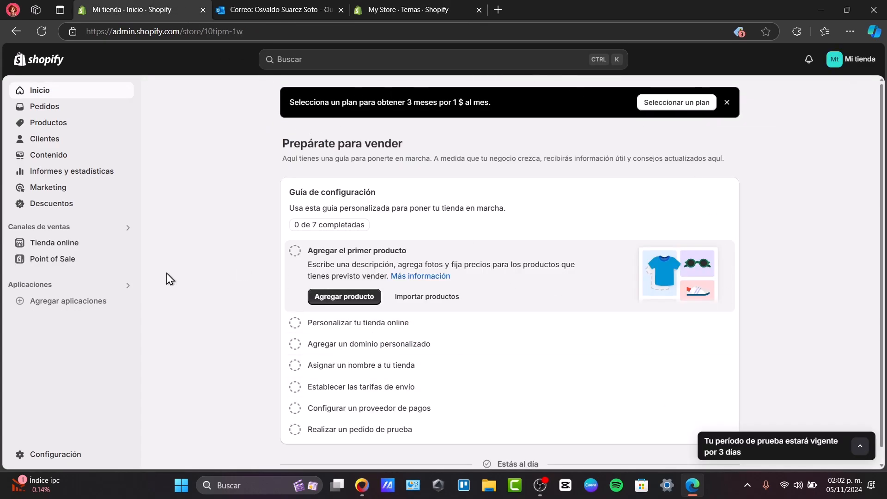
left_click(55, 244)
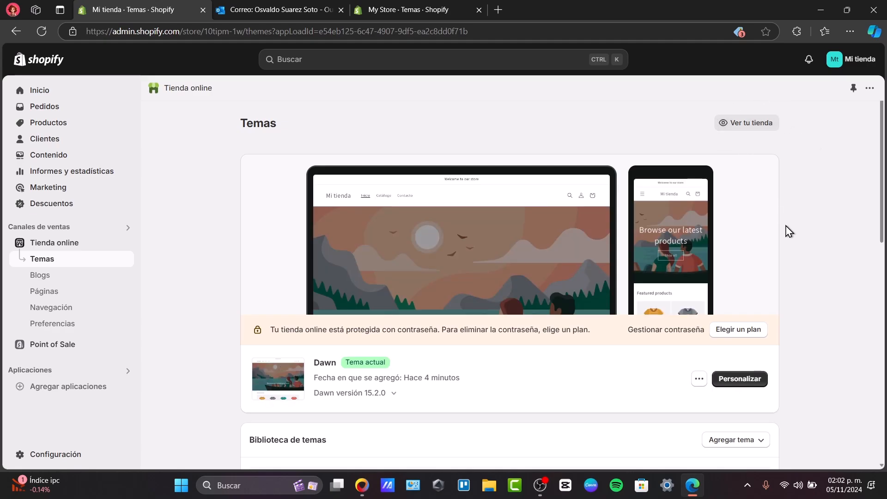
left_click(375, 14)
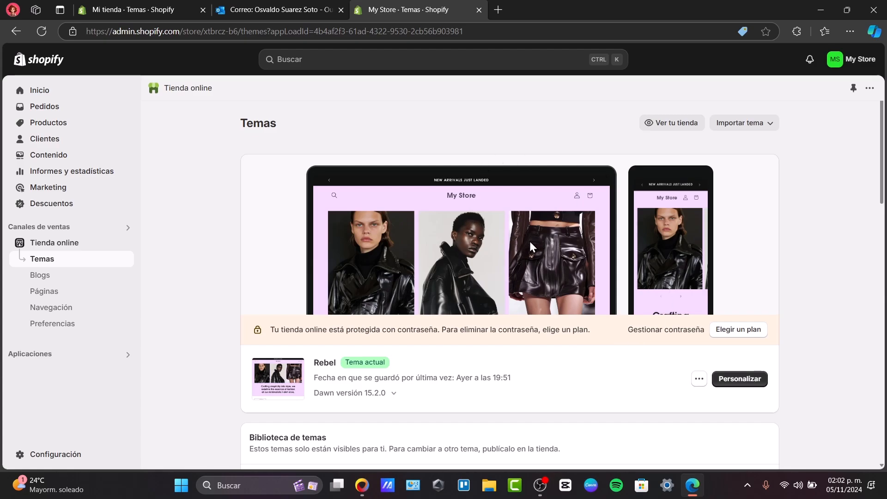
Check My Store's theme library and product list, and return to the online store themes
mouse_move(361, 493)
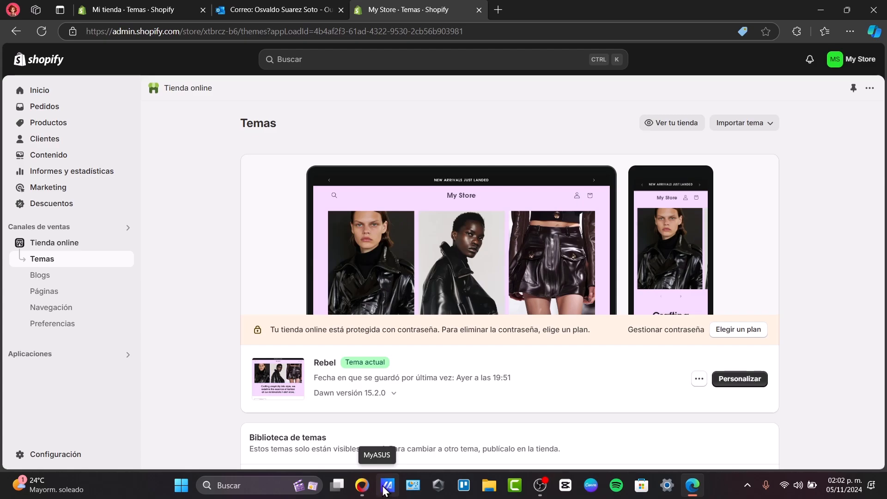
scroll(540, 276, "down", 4)
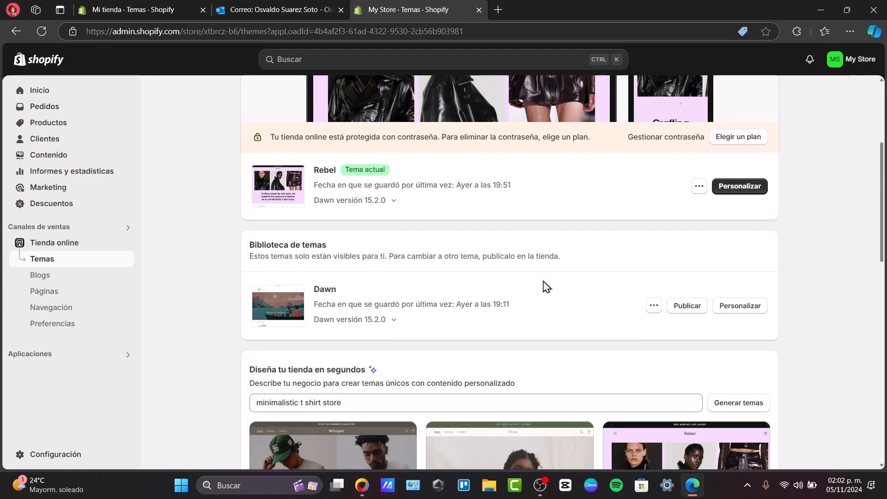
scroll(543, 281, "up", 4)
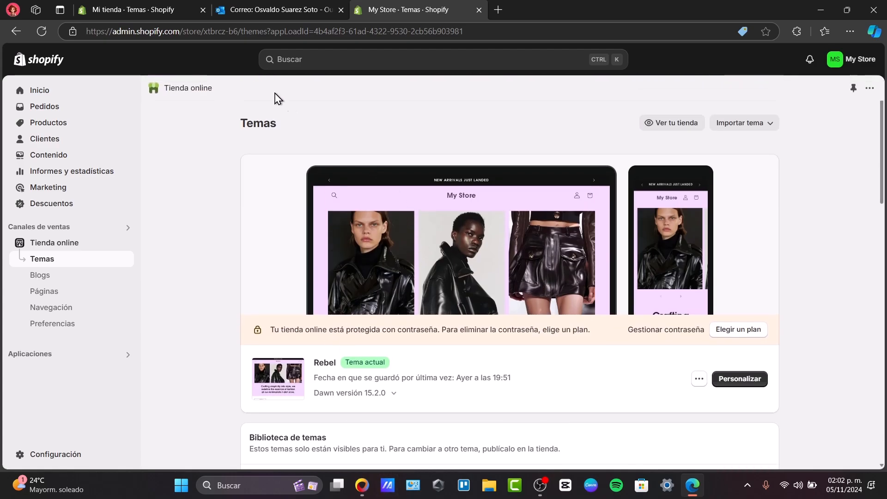
left_click(50, 122)
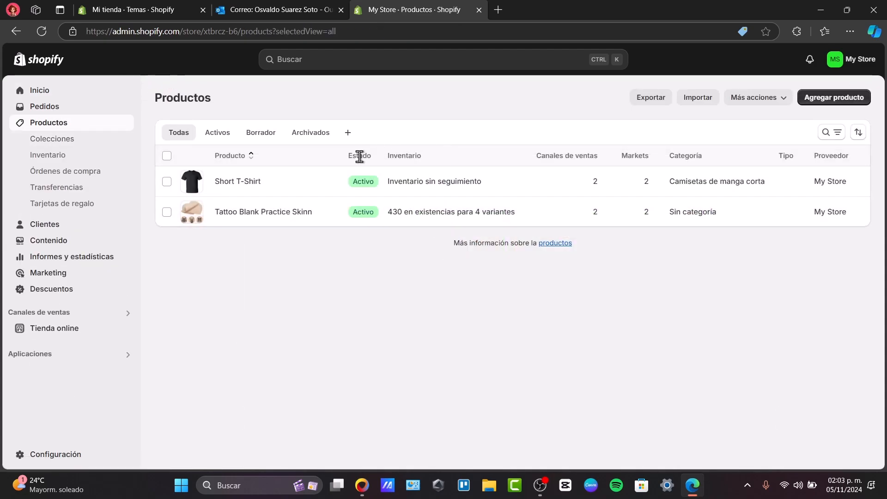
left_click(70, 225)
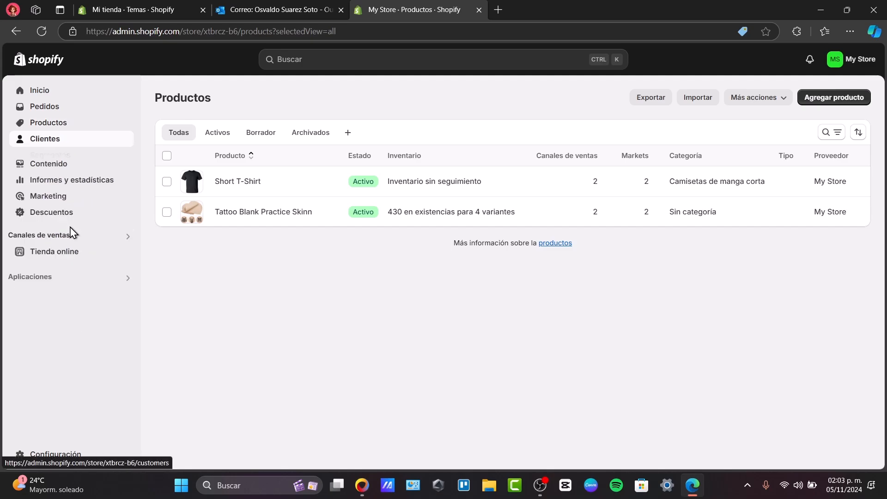
left_click(50, 262)
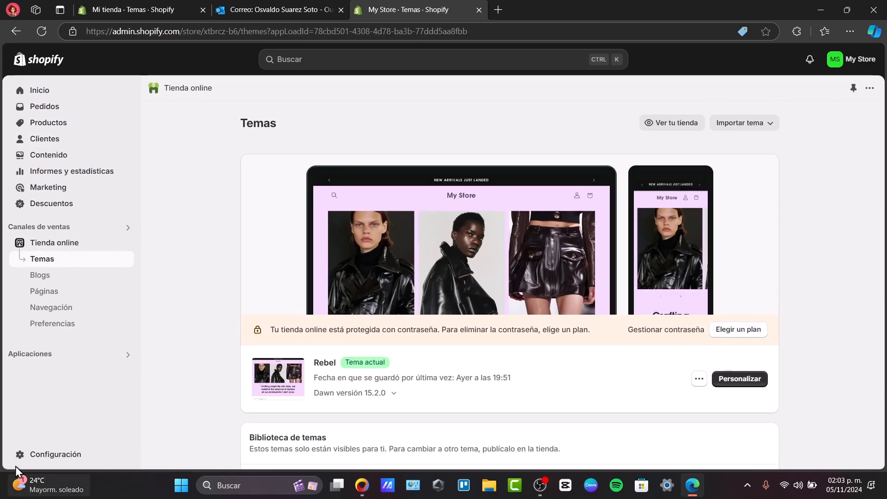
Inspect the PayPal Express Checkout setup in My Store's payment settings and close the settings
left_click(28, 453)
left_click(220, 228)
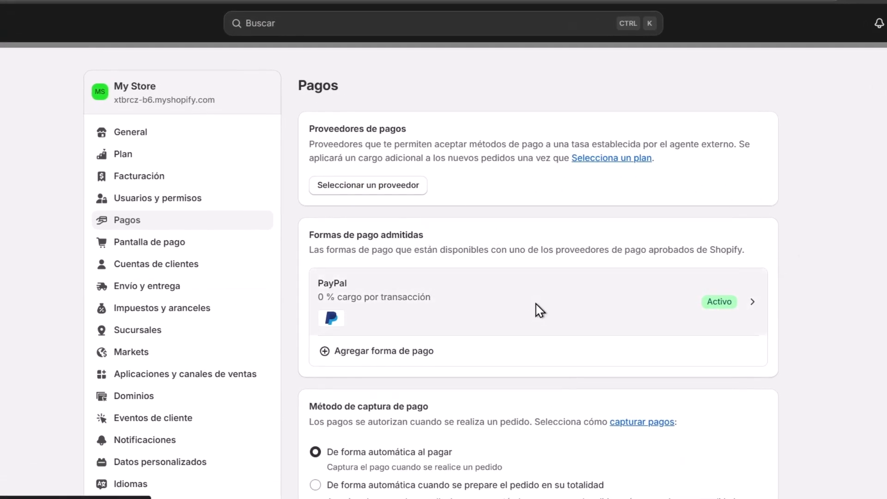
left_click(536, 309)
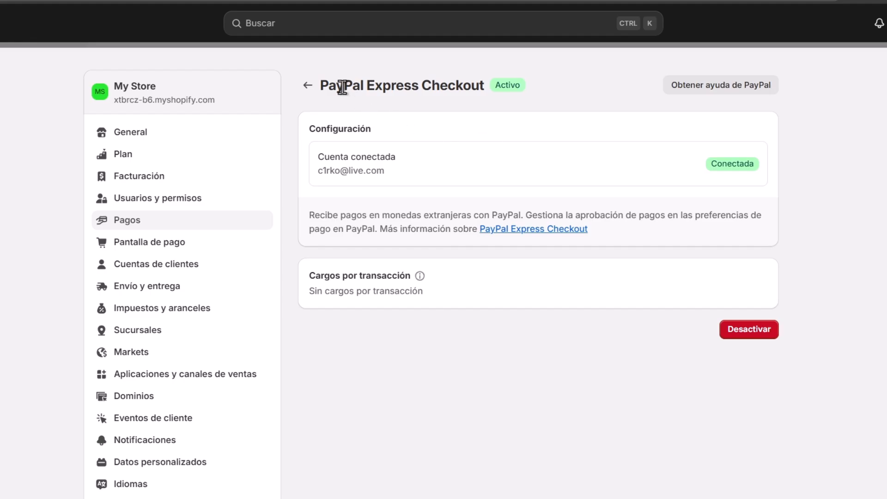
left_click(308, 86)
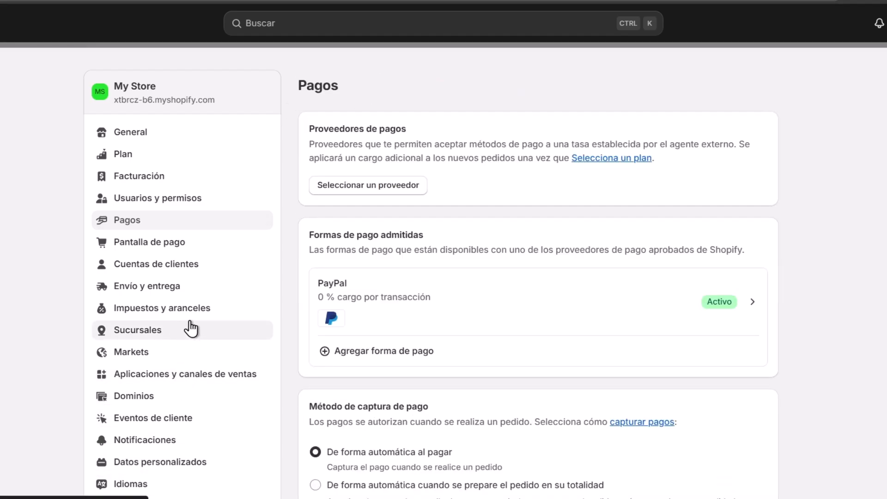
left_click(103, 94)
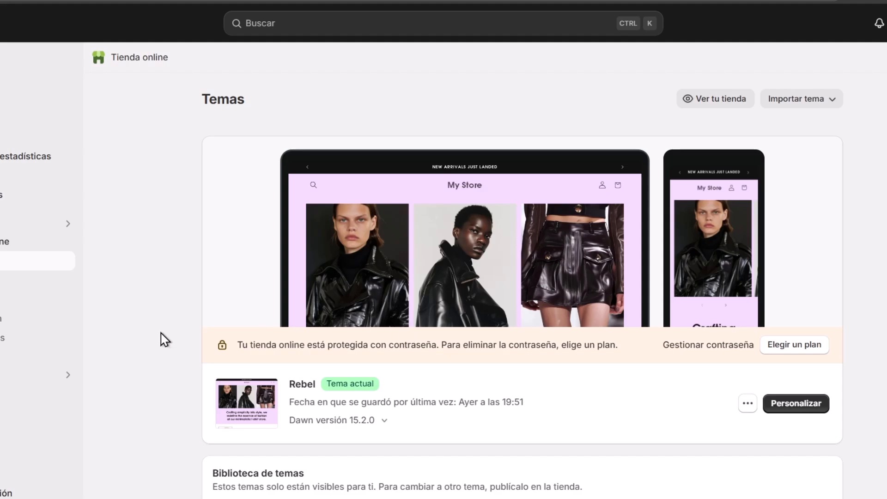
List My Store's installed apps and open Search & Discovery
left_click(0, 375)
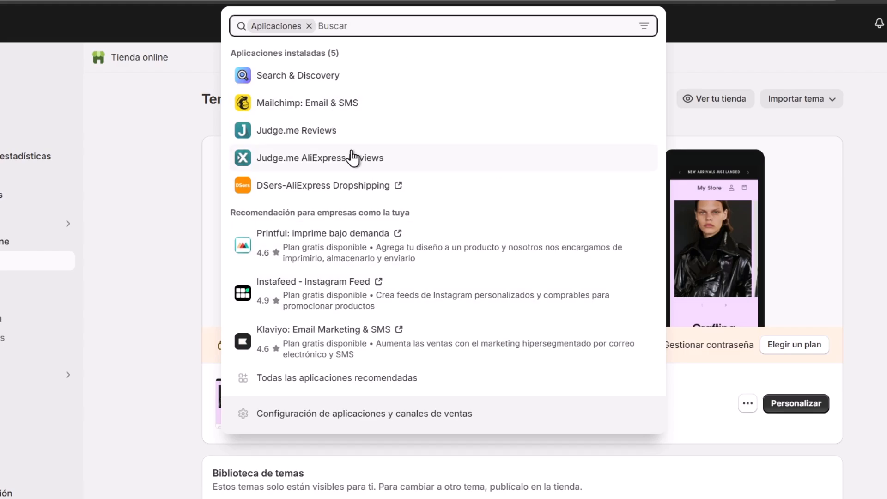
left_click(321, 85)
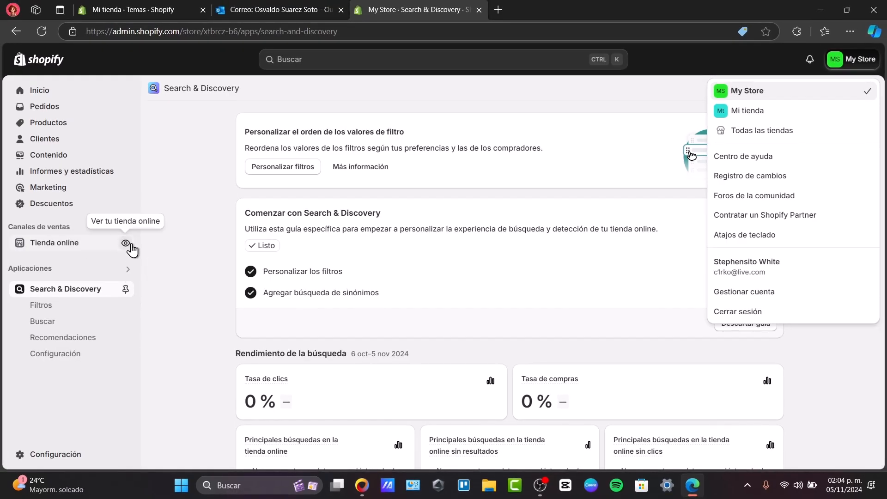
Preview the My Store storefront, look through its home page down to the footer's social links and close the preview
left_click(126, 244)
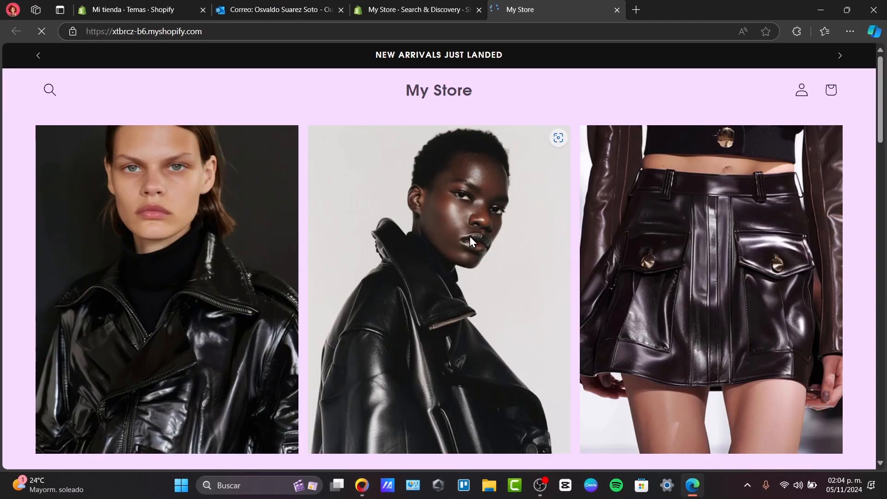
scroll(469, 238, "down", 5)
scroll(469, 236, "down", 8)
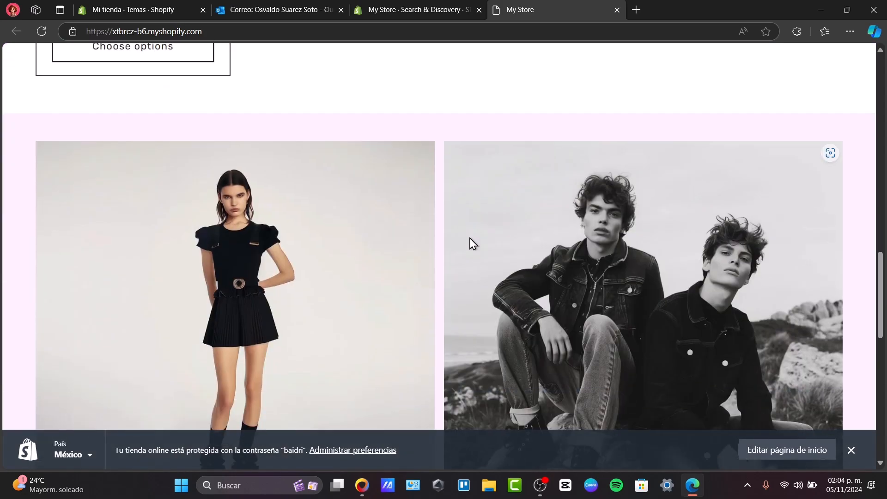
scroll(470, 237, "down", 4)
scroll(468, 245, "up", 4)
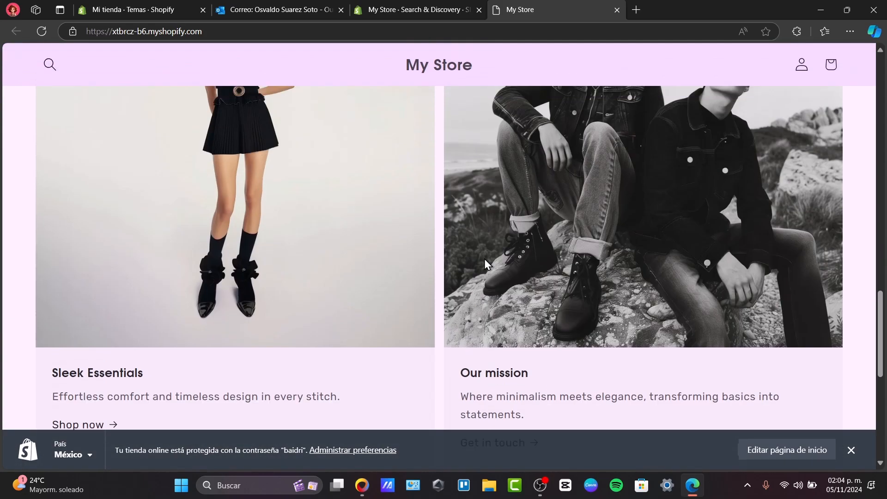
scroll(502, 272, "down", 8)
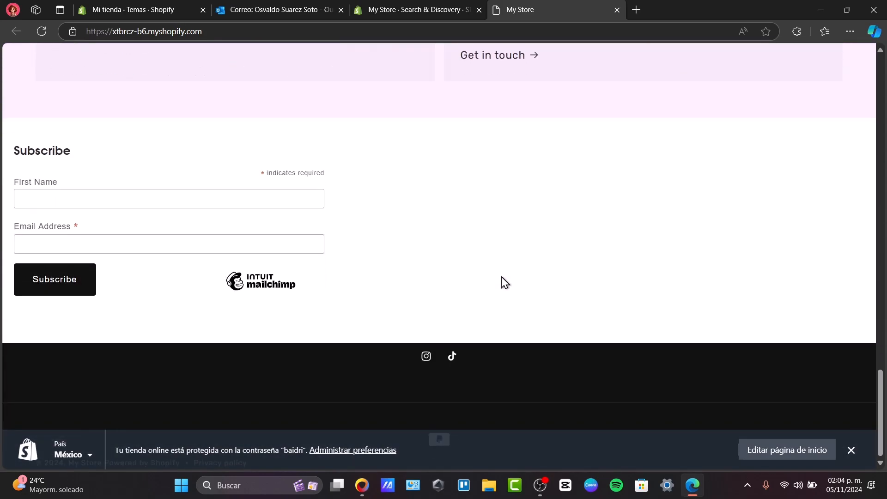
left_click(426, 357)
left_click(617, 10)
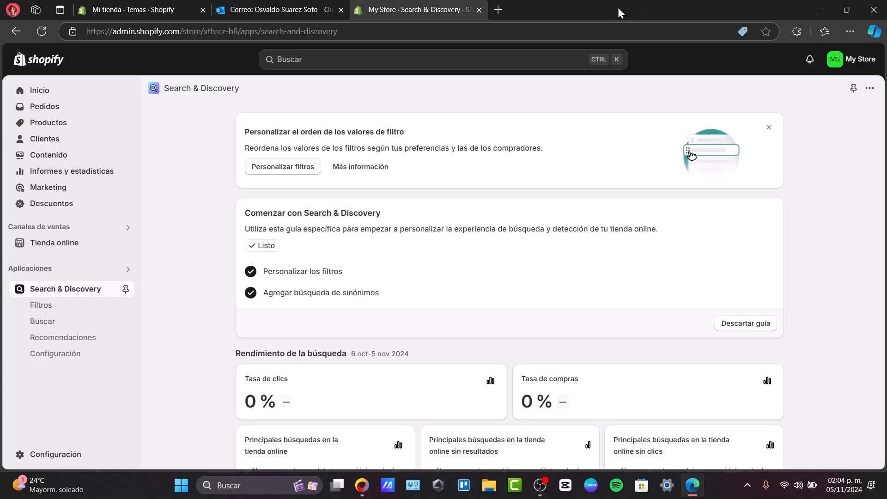